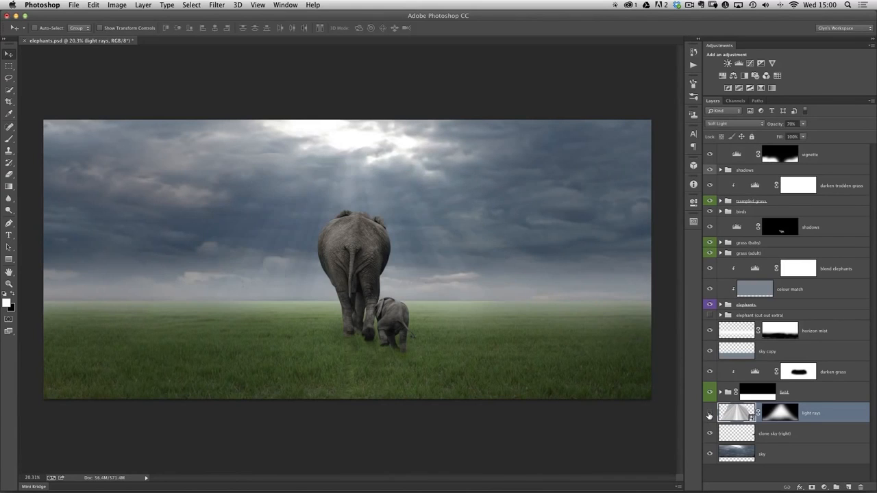
click(709, 413)
Hide the existing light rays layer and keep white as the foreground colour
click(709, 414)
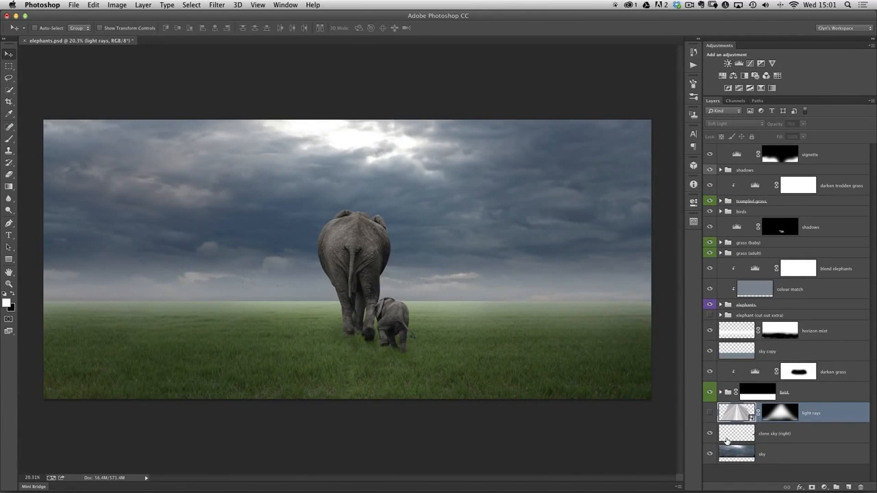
key(x)
key(x)
Create a new gradient fill layer named "light rays" above the hidden one, using Soft Light mode
click(142, 5)
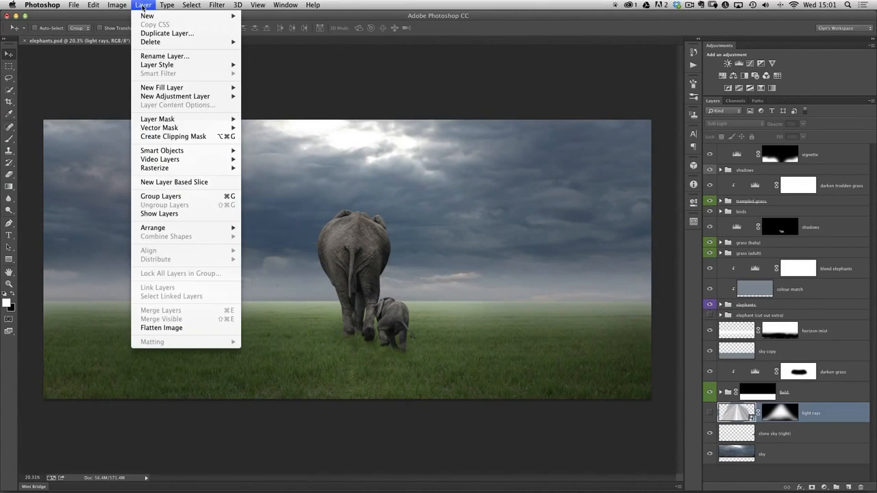
mouse_move(155, 89)
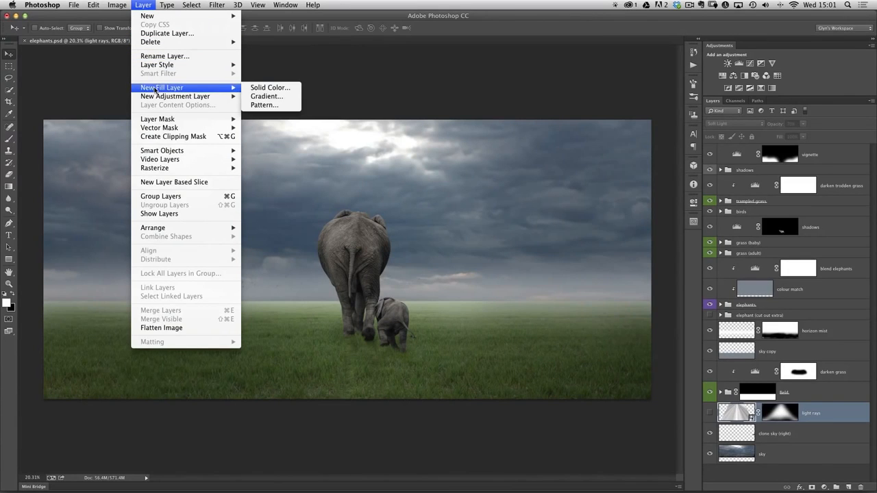
click(275, 100)
drag(505, 215, 539, 176)
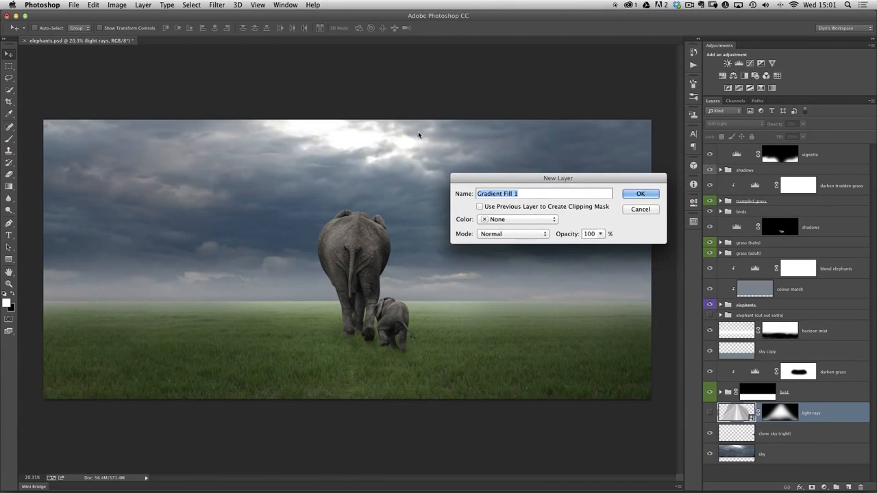
mouse_move(556, 180)
mouse_down()
mouse_move(551, 187)
mouse_move(557, 174)
mouse_move(543, 172)
mouse_up()
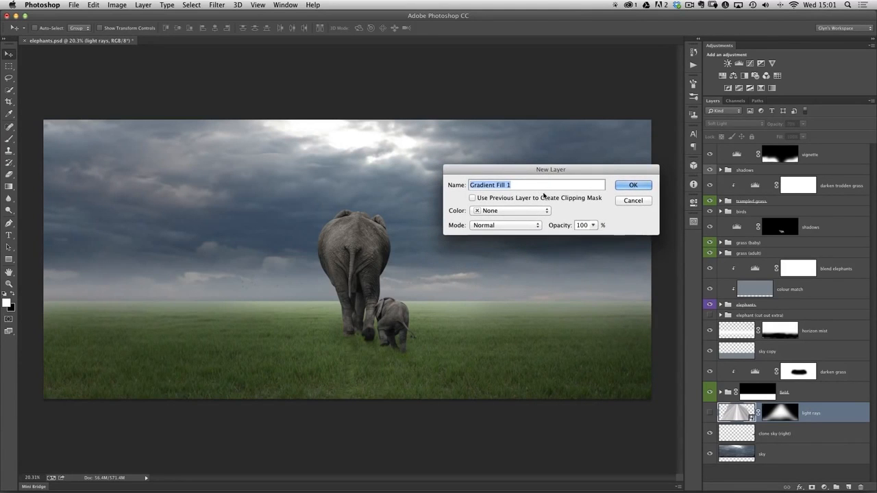
text(lig)
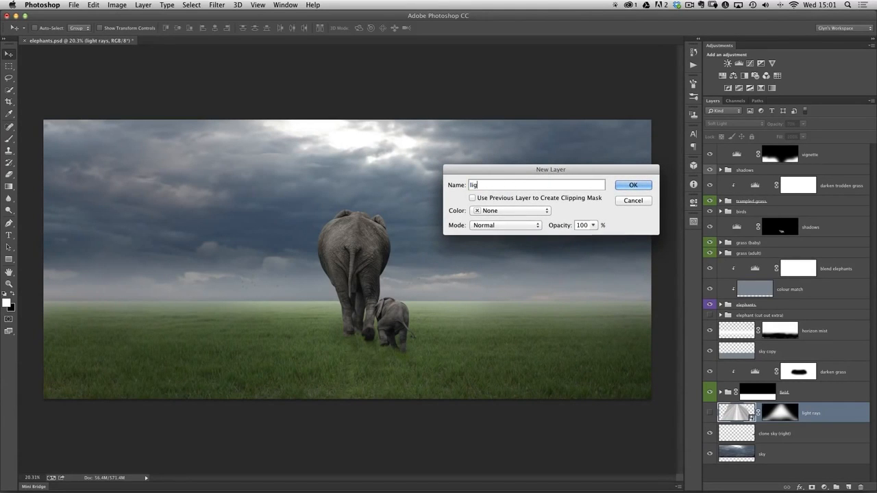
text(ht rays)
click(506, 228)
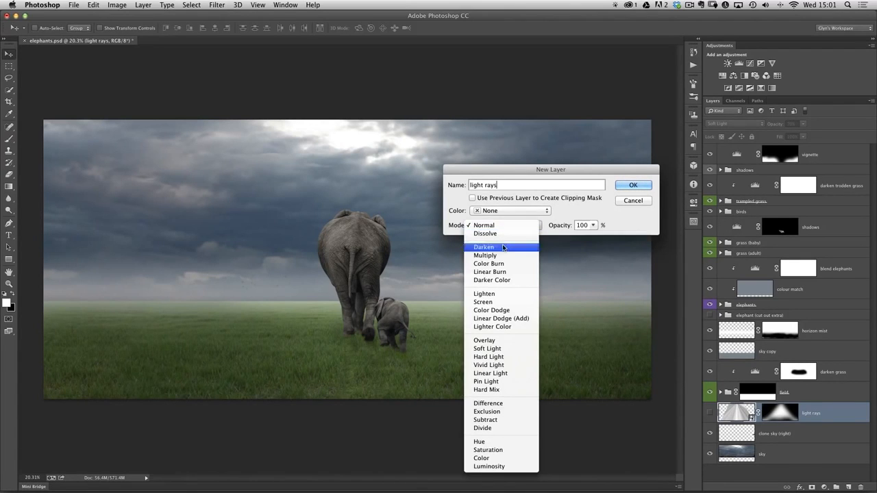
click(502, 350)
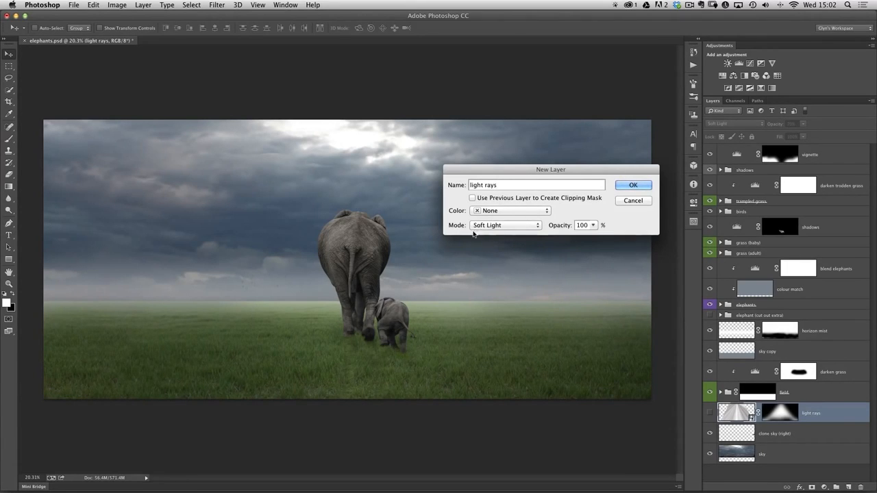
click(630, 186)
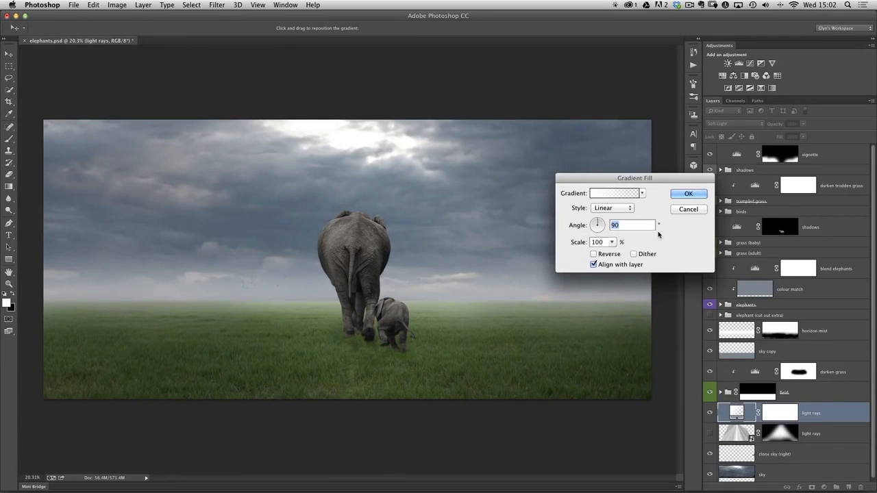
Set the gradient fill's style to Angle
drag(632, 179, 637, 152)
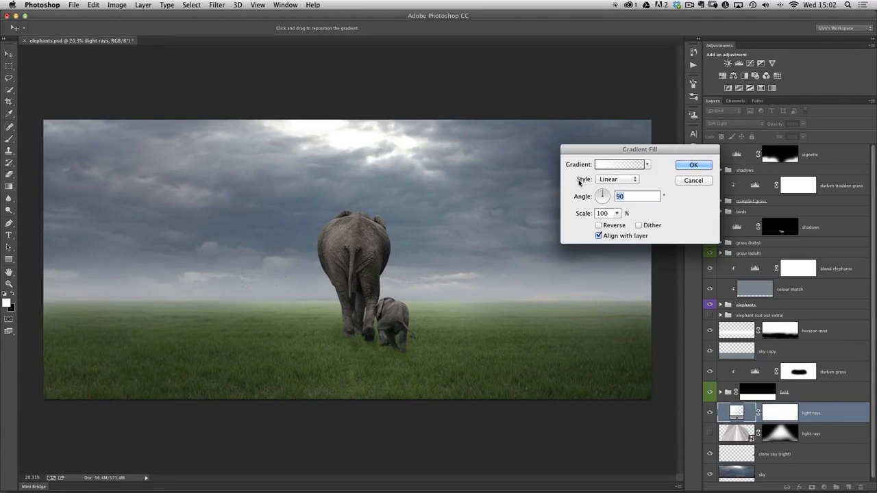
click(630, 180)
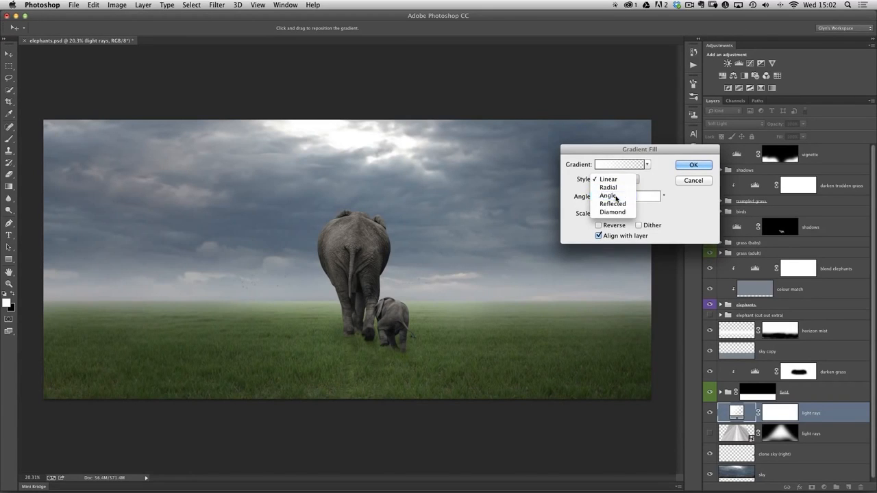
click(629, 196)
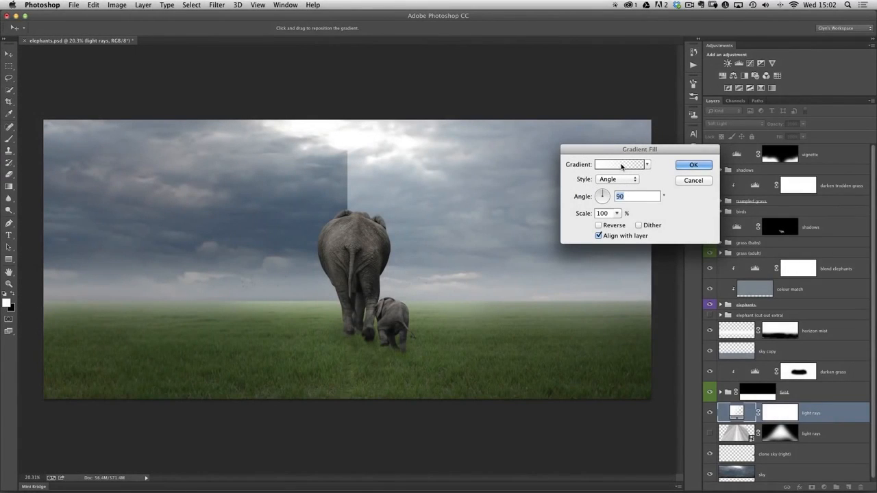
Open the fill's gradient for editing and change its gradient type to Noise
click(624, 165)
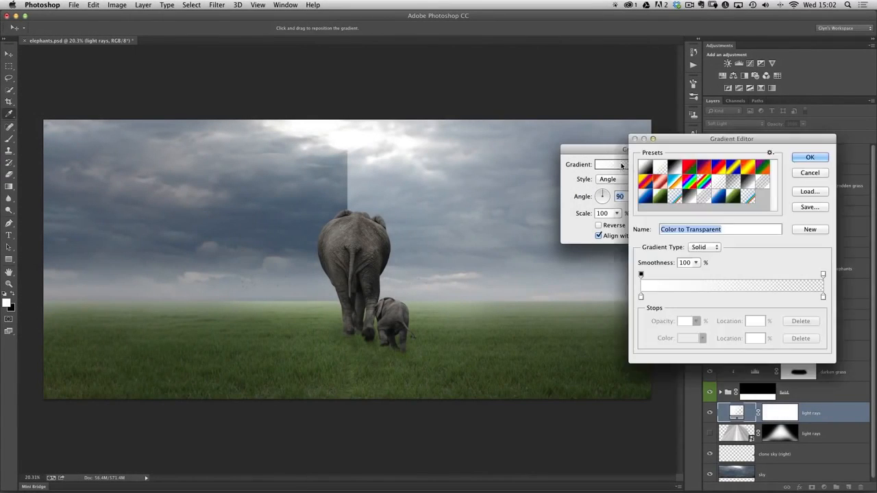
drag(678, 140, 622, 129)
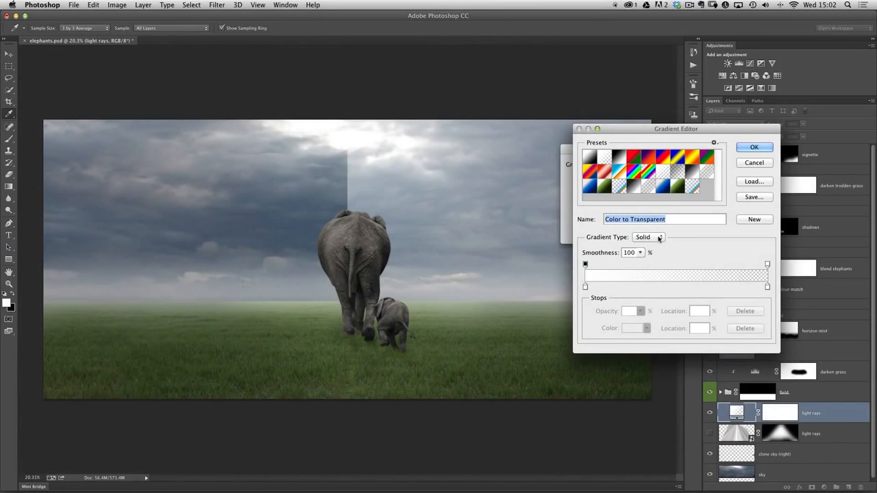
click(660, 239)
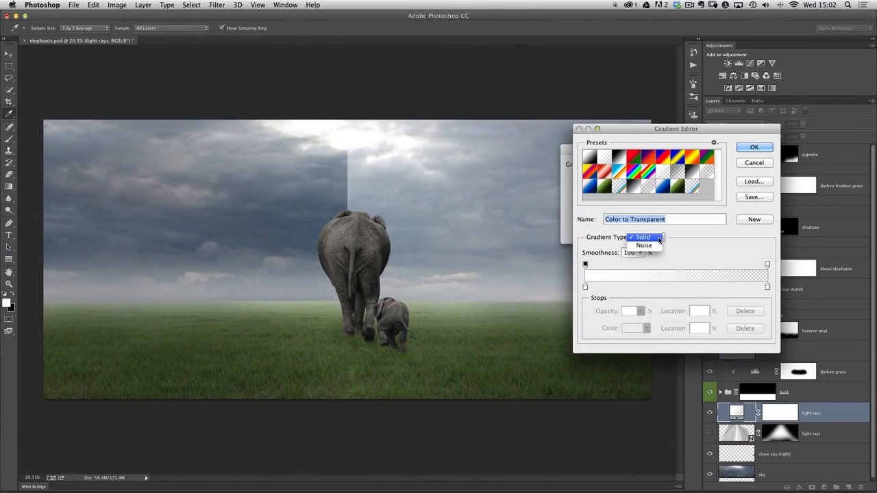
click(648, 247)
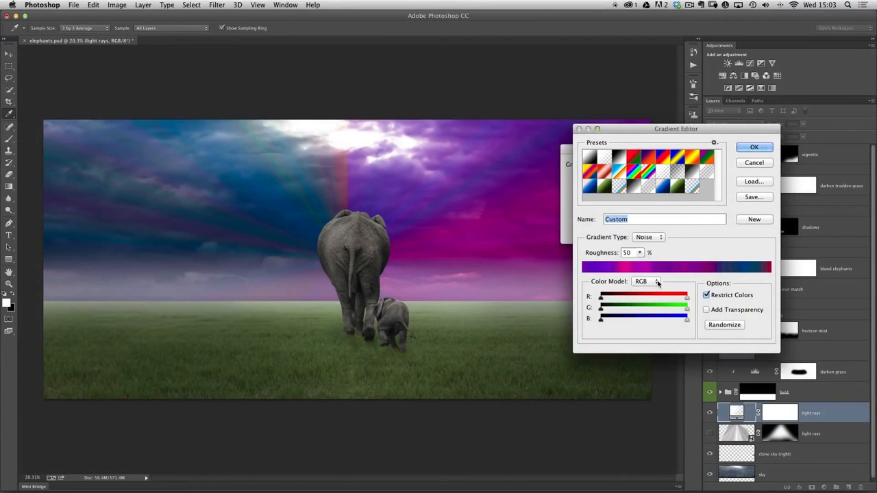
Switch the noise gradient to the HSB color model, reduce its maximum saturation almost to zero, and accept the gradient
click(657, 283)
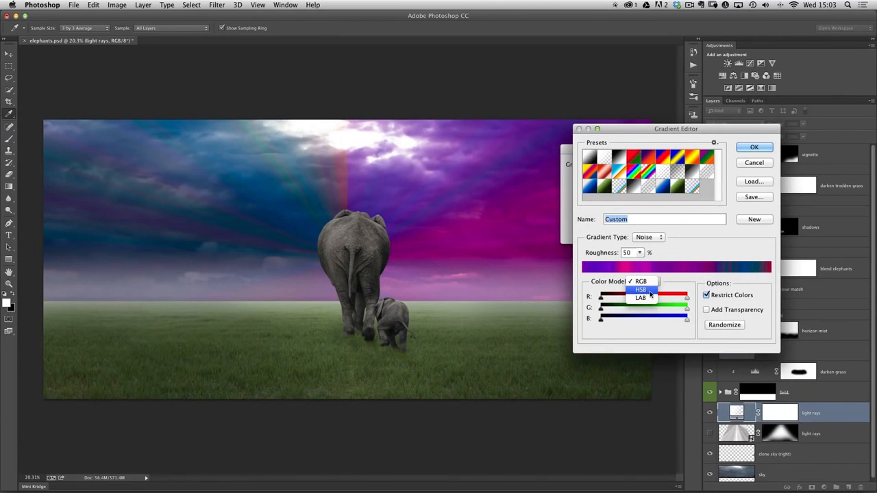
click(650, 291)
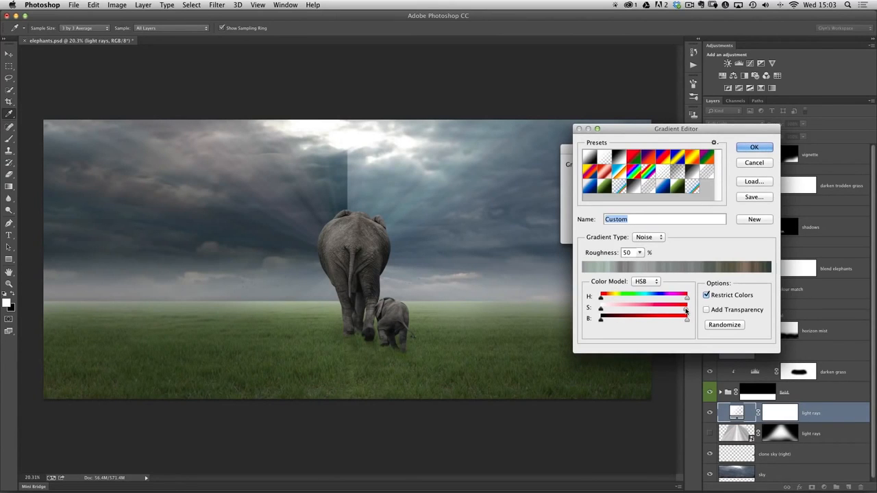
drag(620, 307, 604, 308)
click(754, 148)
Reposition the gradient's centre from the elephant up to the bright break in the clouds
drag(650, 150, 666, 155)
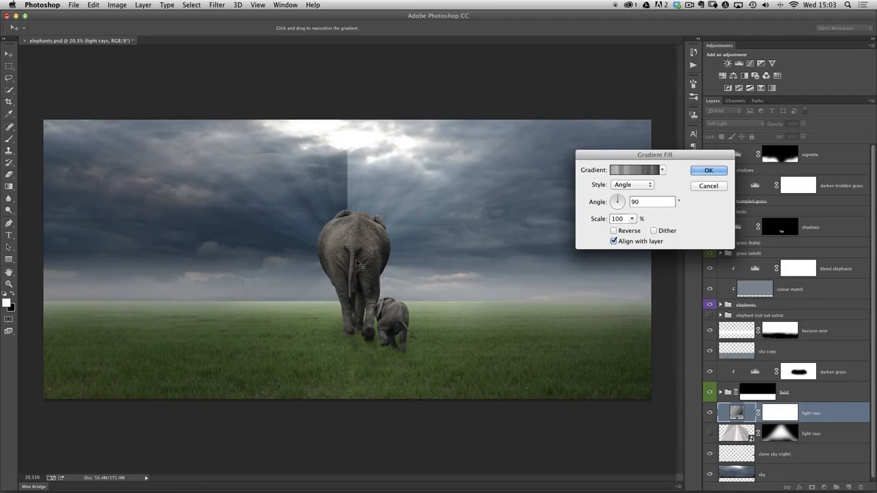
drag(362, 260, 363, 140)
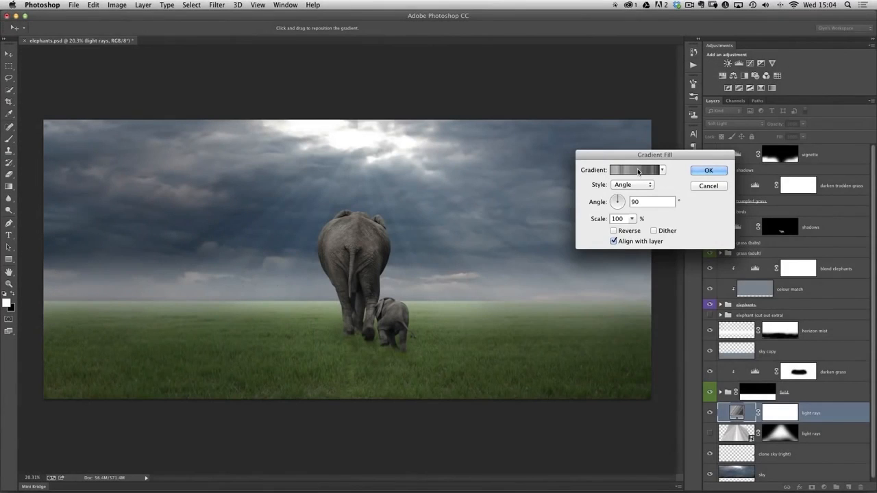
Randomize the noise gradient repeatedly until soft, natural-looking rays fan down from the clouds, and accept the gradient fill
click(637, 172)
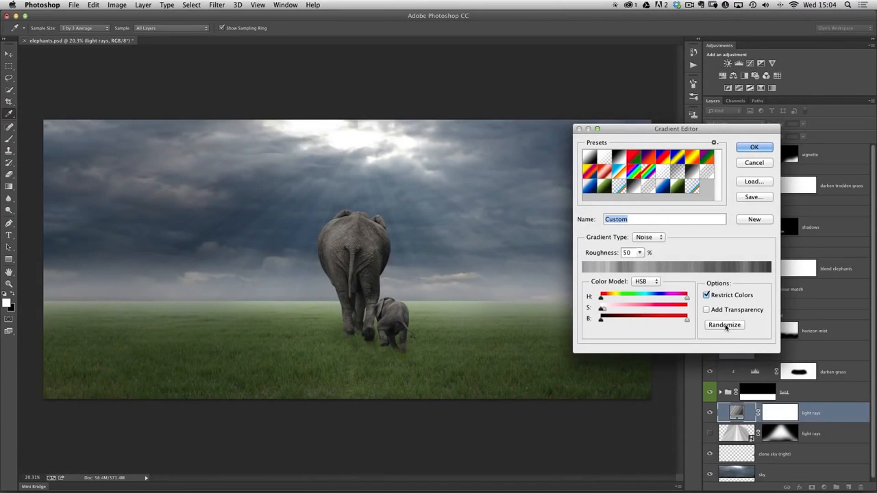
click(724, 326)
click(724, 326)
click(725, 326)
click(725, 325)
click(725, 325)
click(725, 326)
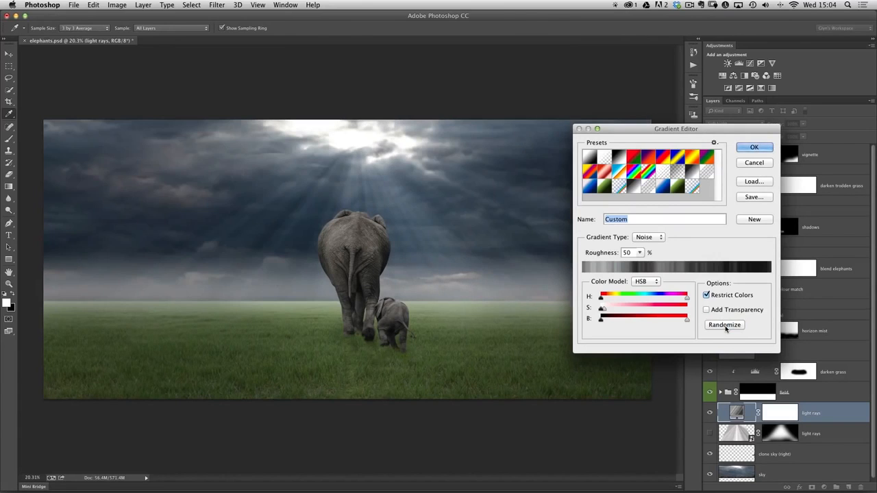
click(725, 325)
click(725, 325)
click(725, 325)
click(725, 326)
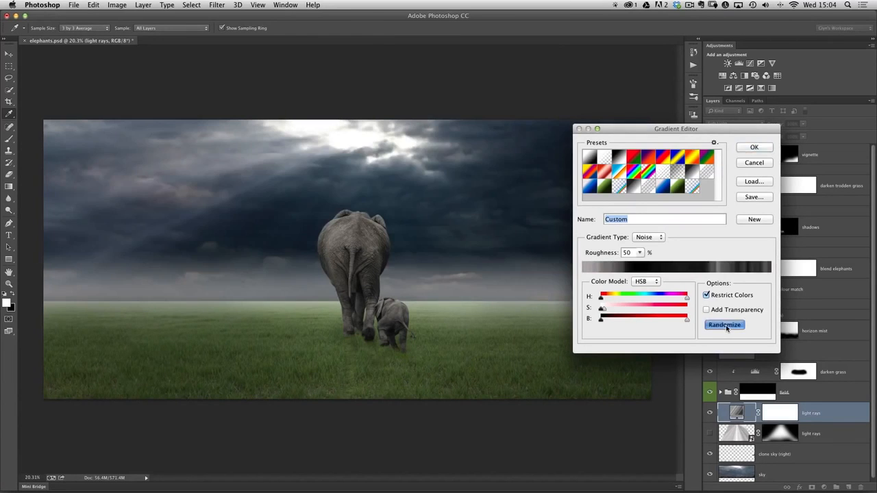
click(726, 326)
click(727, 326)
click(727, 327)
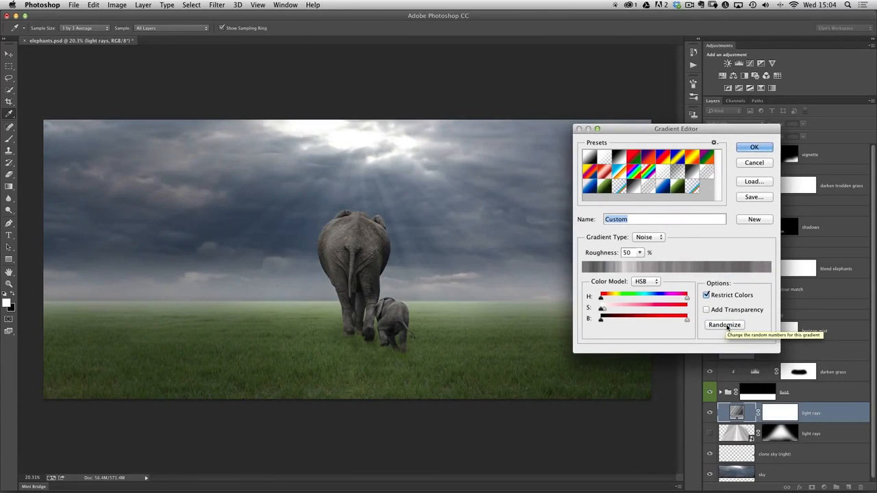
click(727, 326)
click(726, 327)
click(726, 329)
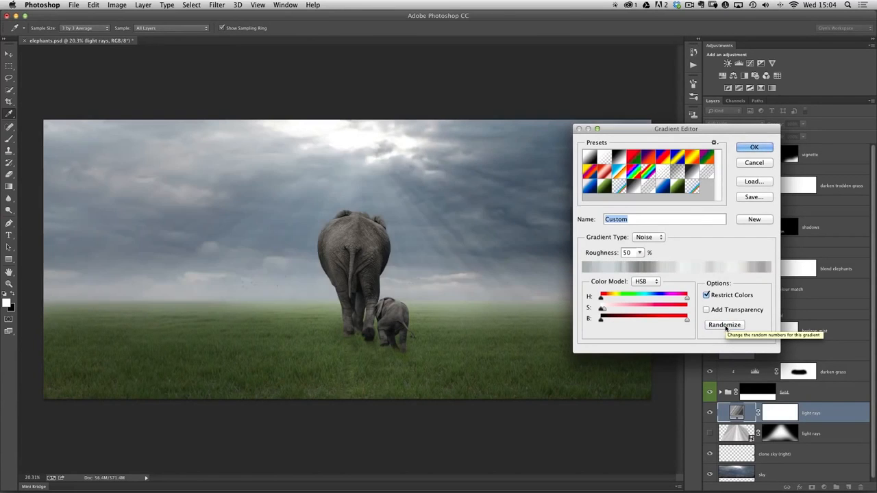
click(725, 329)
click(725, 326)
click(726, 327)
click(726, 327)
click(726, 327)
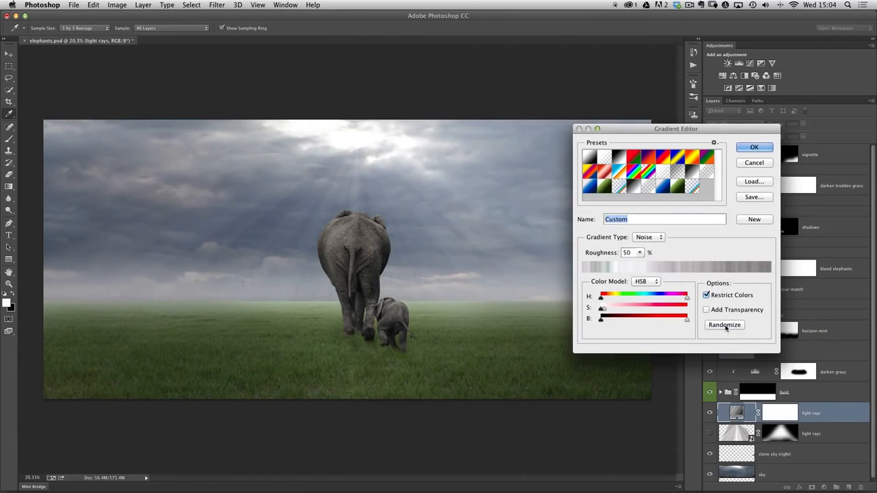
click(726, 328)
click(726, 327)
click(726, 328)
click(726, 327)
click(726, 327)
click(726, 327)
click(726, 327)
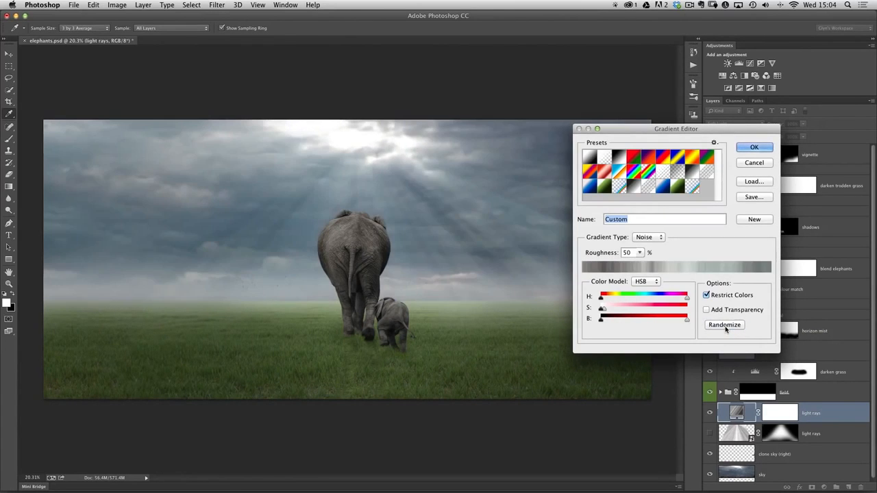
click(726, 328)
click(726, 327)
click(726, 327)
click(726, 327)
click(726, 327)
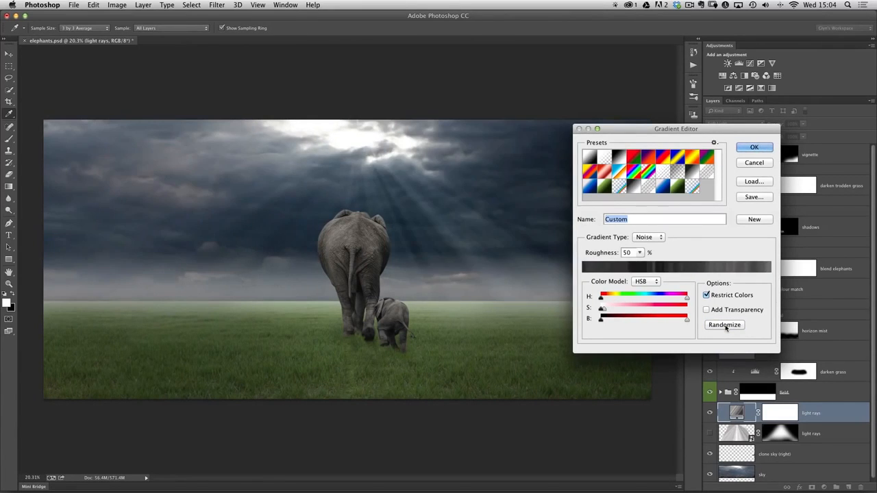
click(726, 327)
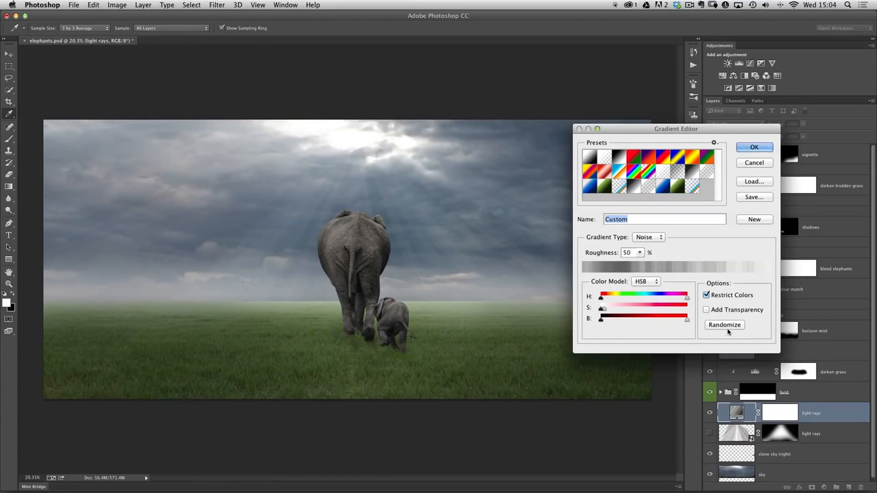
click(747, 148)
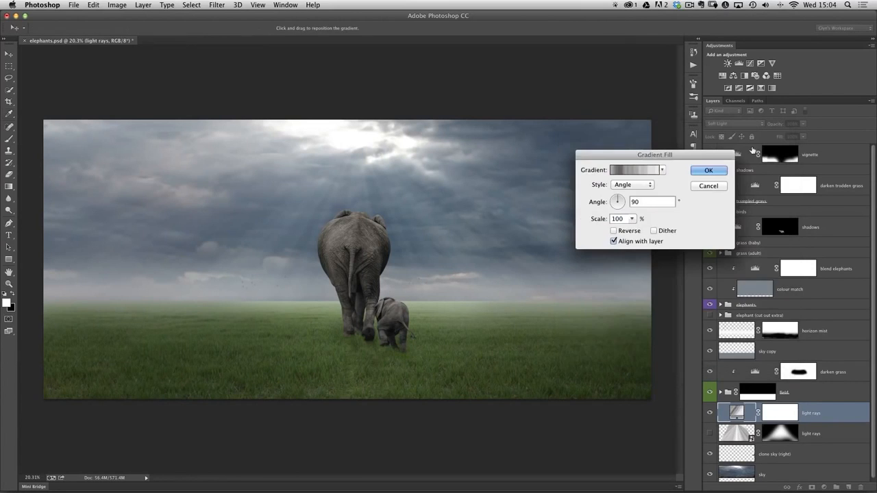
click(706, 170)
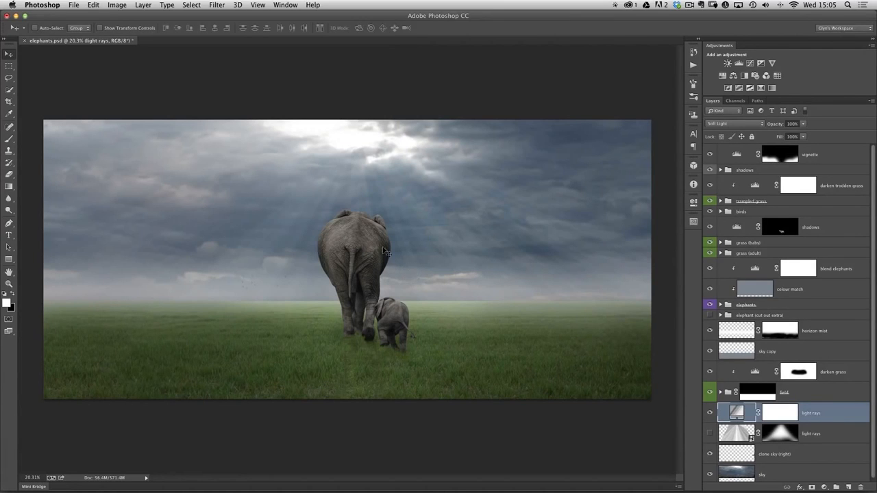
Try to free-transform the light rays gradient fill layer directly
click(92, 6)
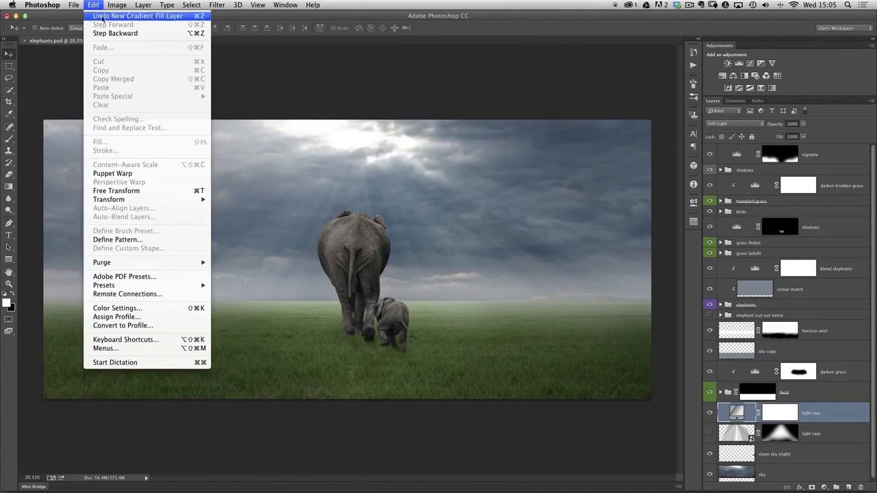
click(128, 191)
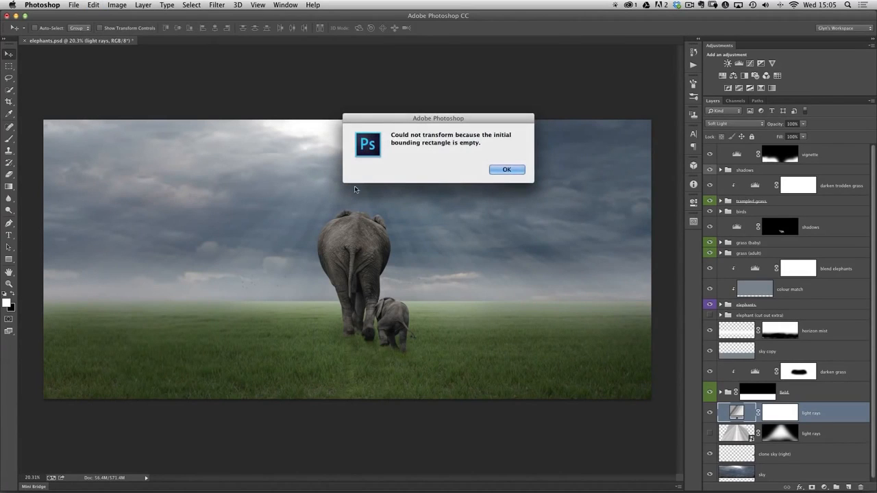
drag(415, 125, 467, 196)
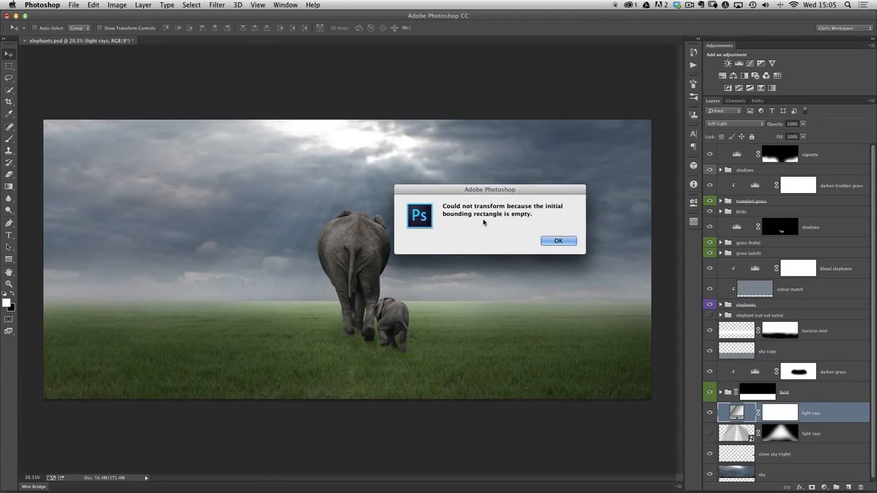
click(557, 241)
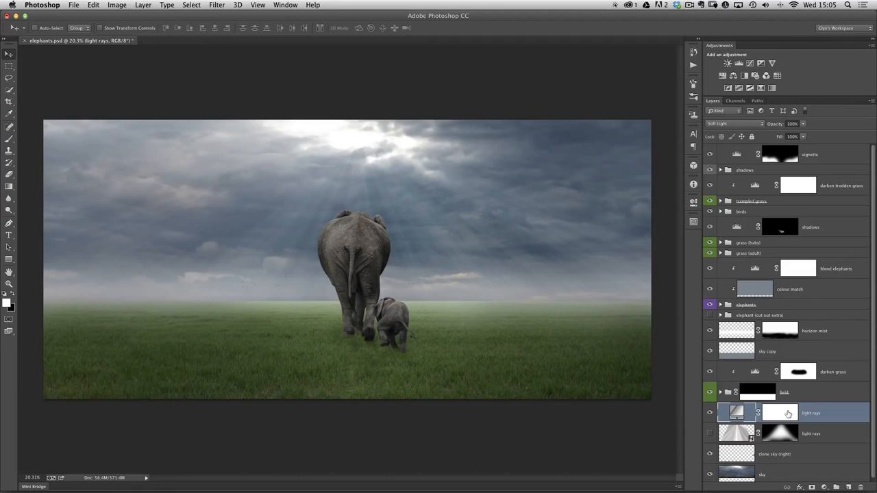
Convert the light rays fill layer to a smart object and narrow it symmetrically about its centre to about 61% width
click(870, 102)
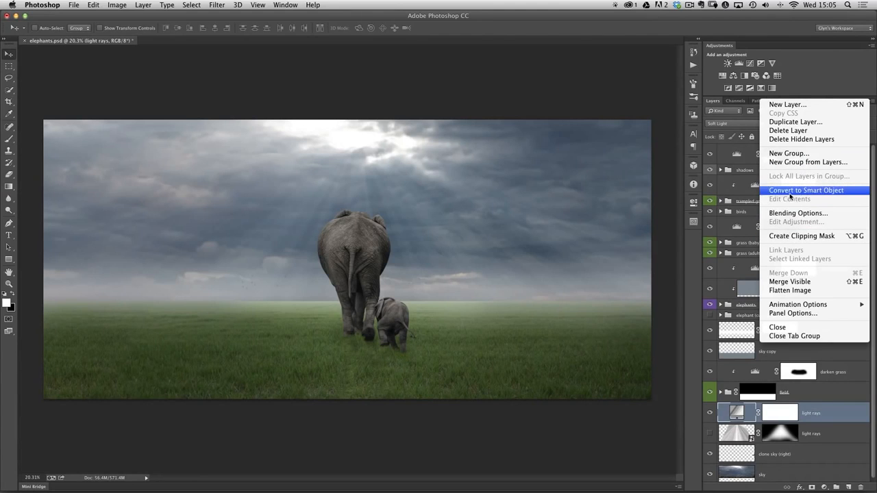
click(815, 193)
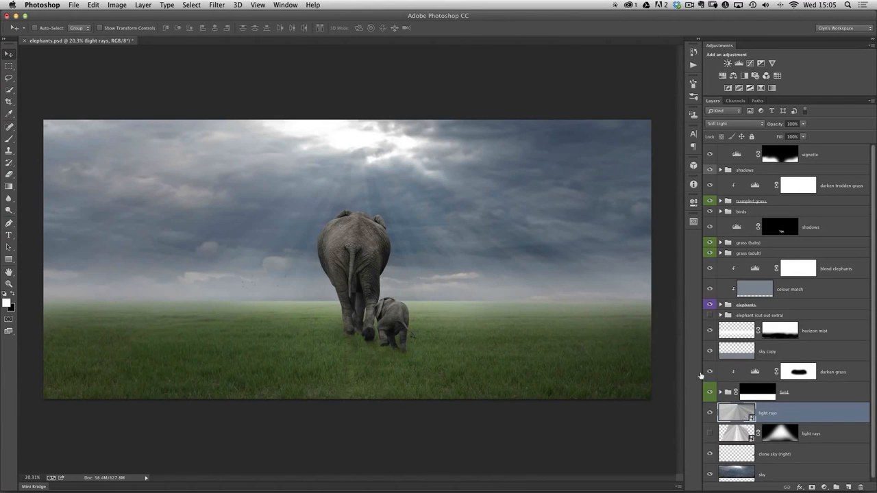
click(92, 5)
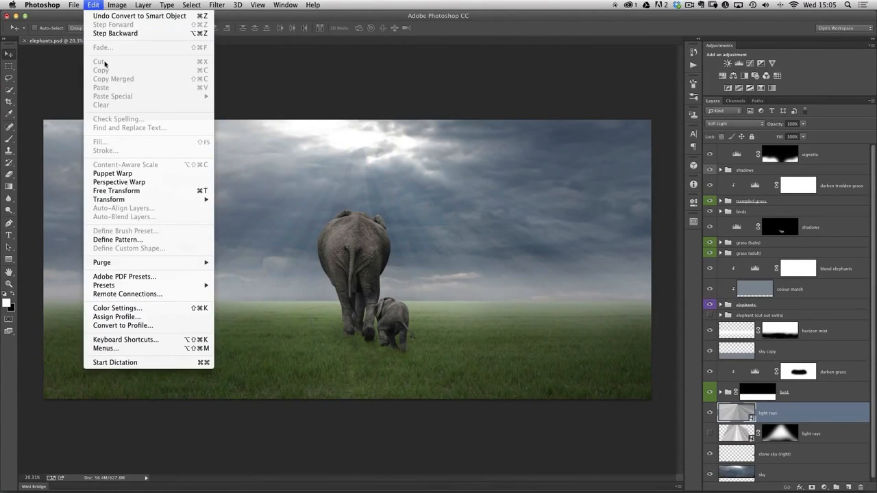
click(134, 192)
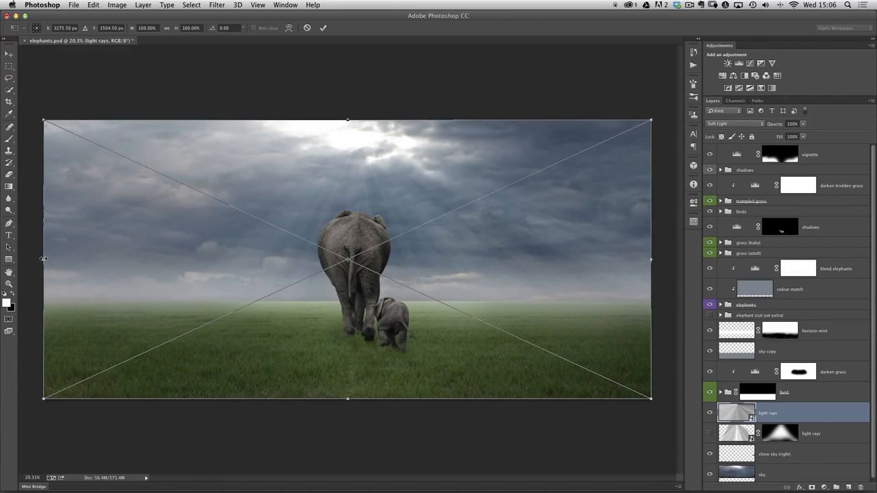
drag(42, 258, 161, 259)
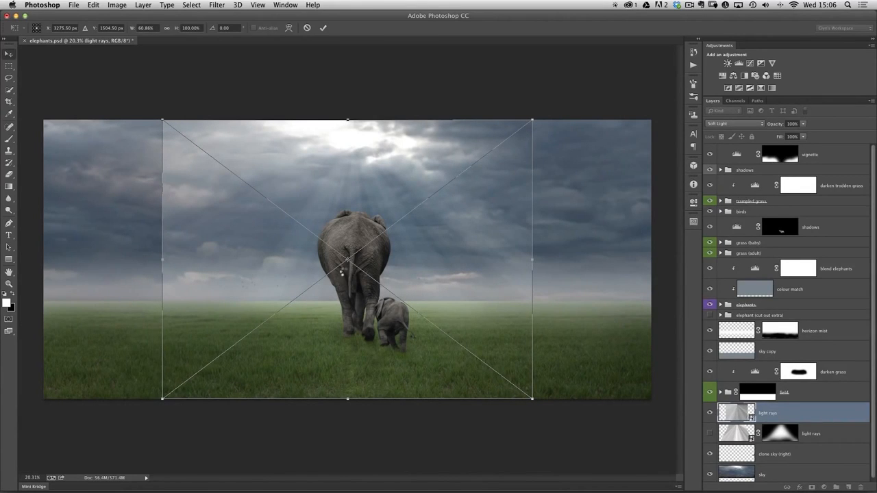
key(Return)
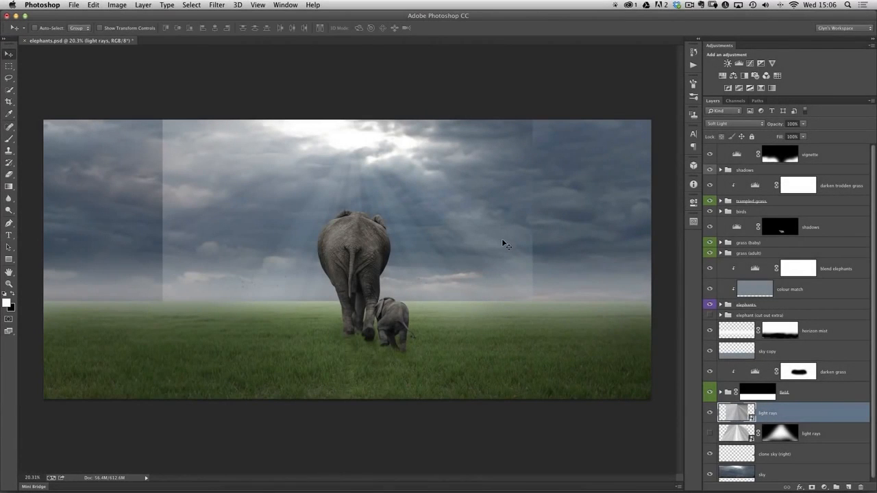
Add a mask to the light rays layer and hide both hard side edges with a soft black 2000 px brush
click(811, 488)
key(b)
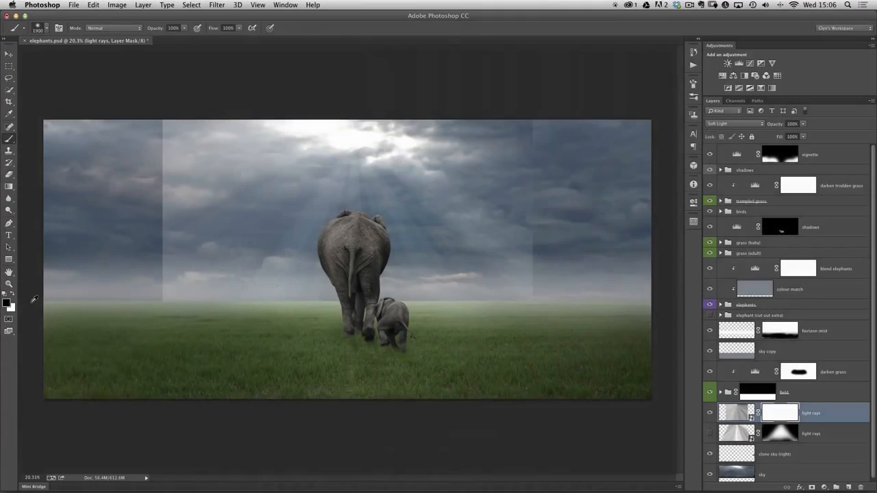
click(58, 28)
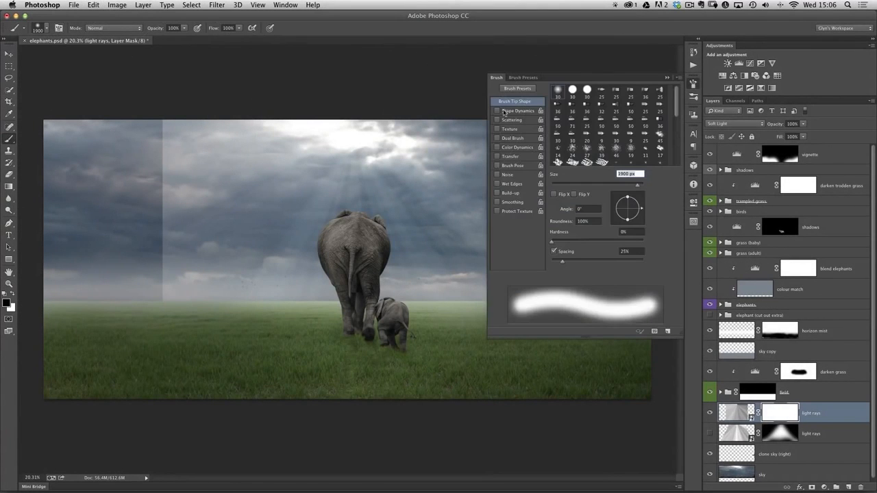
click(694, 84)
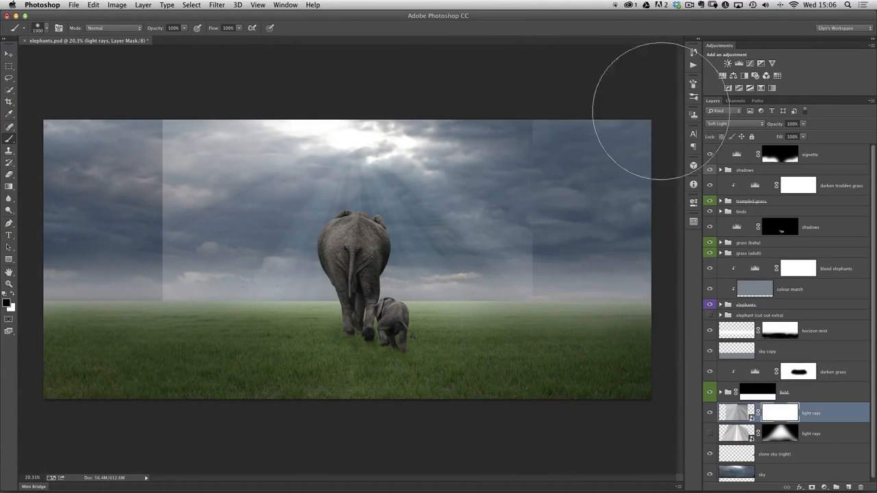
key(bracketright)
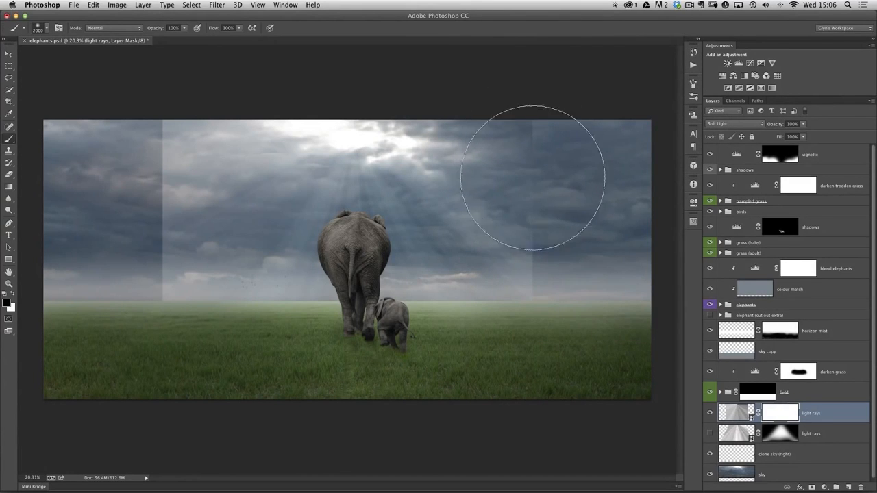
mouse_move(506, 113)
mouse_down()
mouse_move(572, 214)
mouse_move(485, 112)
mouse_move(604, 263)
mouse_move(451, 184)
mouse_up()
mouse_move(278, 69)
mouse_down()
mouse_move(138, 236)
mouse_move(234, 99)
mouse_move(132, 270)
mouse_move(169, 167)
mouse_up()
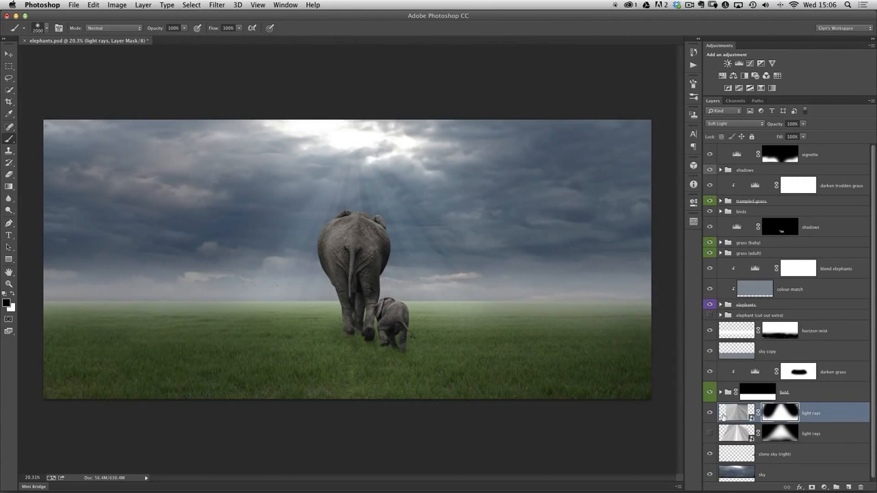
Compare the image with and without the light rays layer, and try a duplicate of it before undoing the duplication
click(710, 413)
click(710, 413)
click(710, 414)
click(710, 414)
key(super+j)
key(super+z)
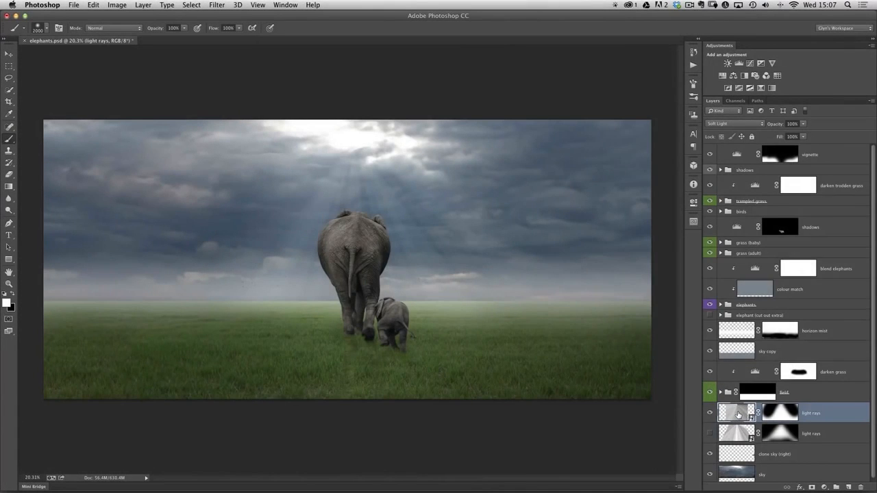
Open the light rays smart object's contents and bring up the noise gradient of its fill layer for editing
double_click(737, 414)
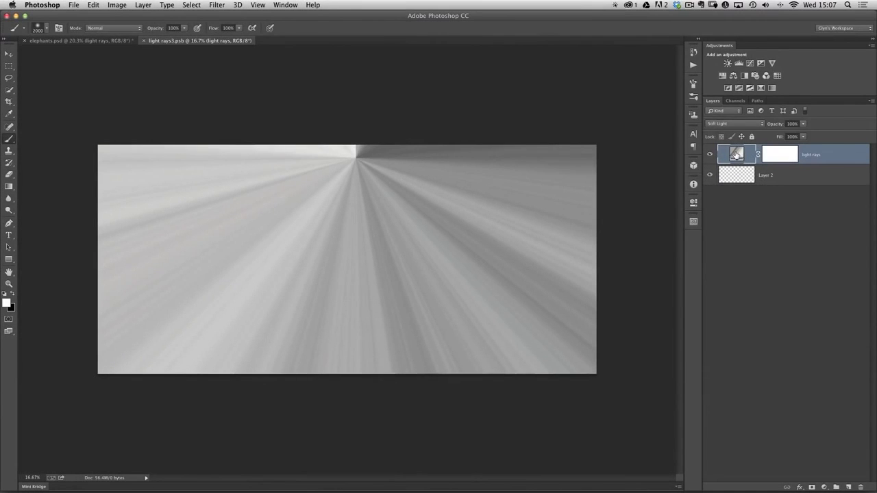
double_click(735, 154)
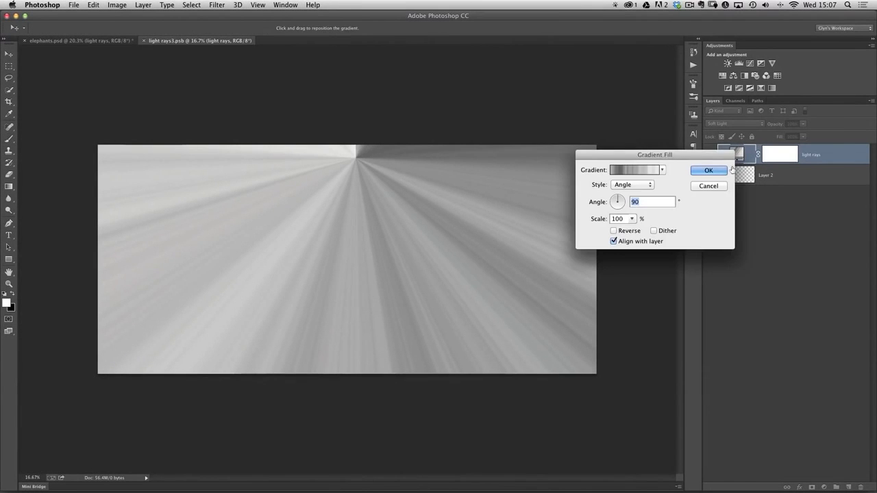
drag(657, 156, 699, 172)
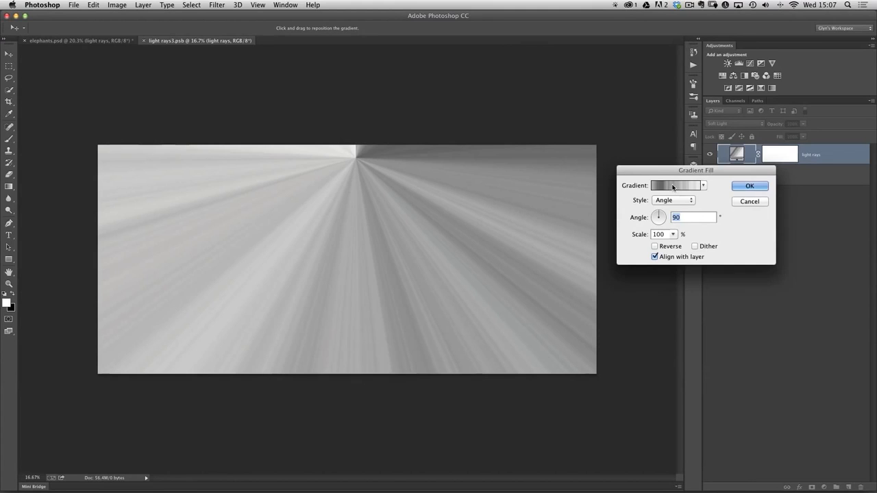
click(678, 186)
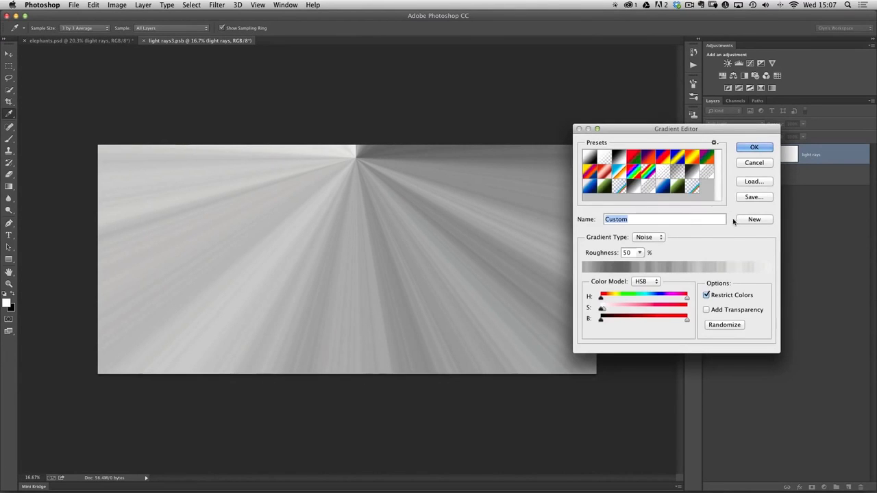
Reduce the noise gradient's maximum saturation to zero, randomize it until light rays fan evenly down from the centre, and accept the gradient fill
click(726, 327)
click(725, 327)
click(724, 327)
click(723, 327)
click(723, 324)
click(724, 325)
click(724, 325)
click(724, 325)
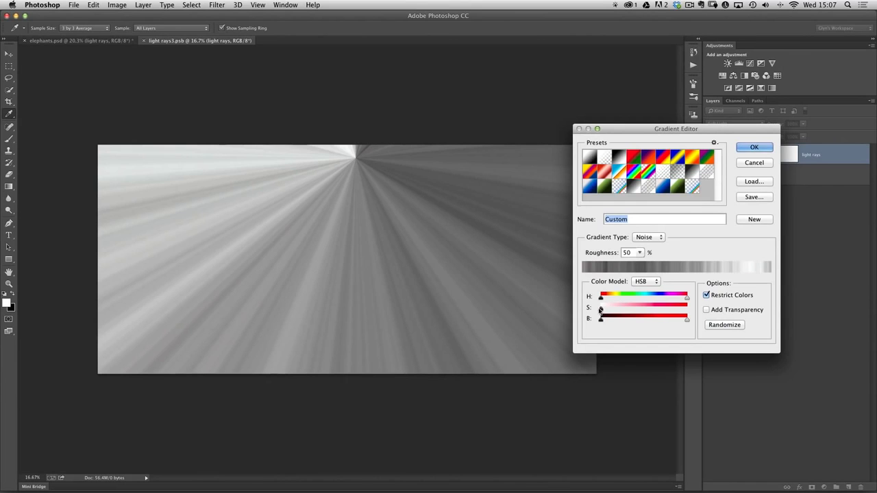
click(729, 325)
click(726, 325)
click(723, 326)
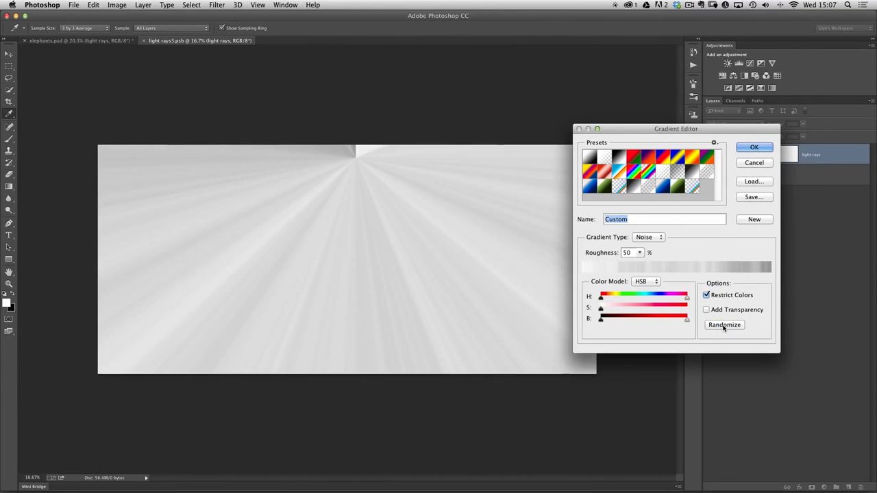
click(724, 325)
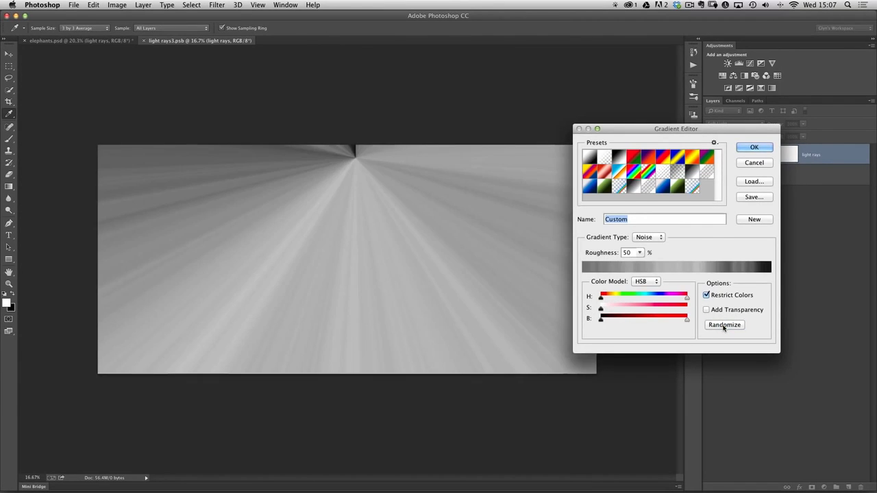
click(754, 147)
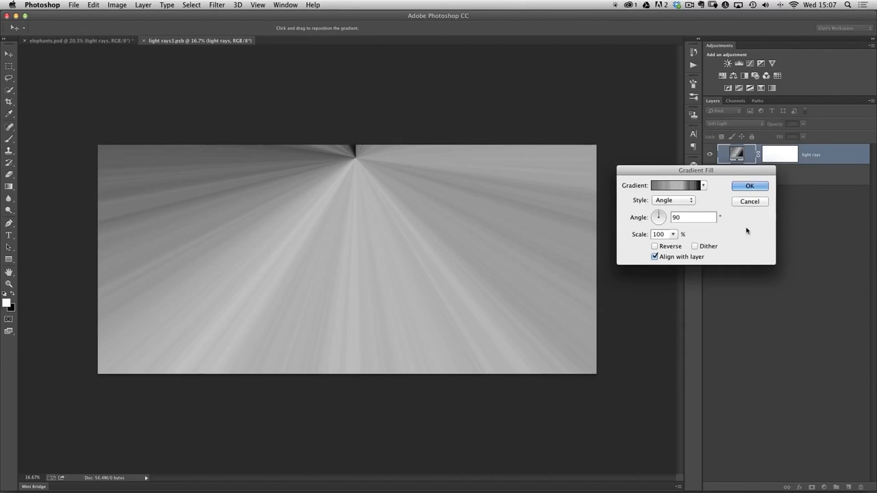
click(750, 186)
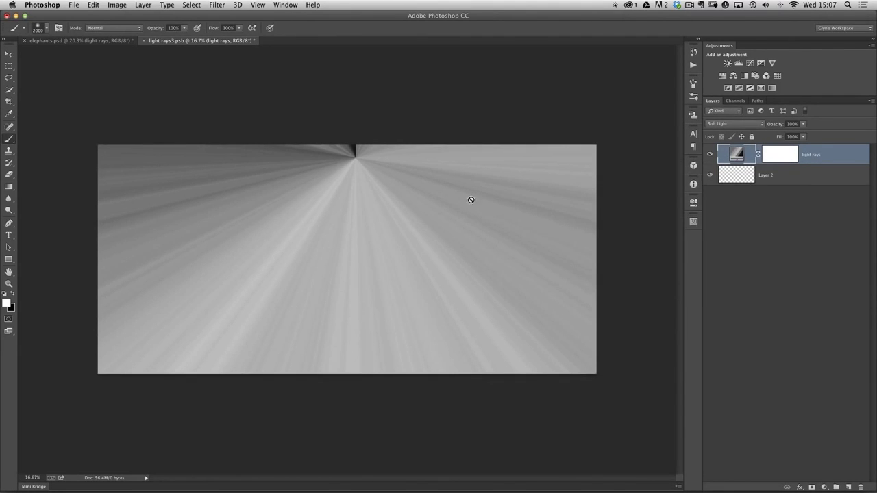
Close the smart object document light rays3.psb and save its changes back to the elephant image
click(74, 5)
click(81, 57)
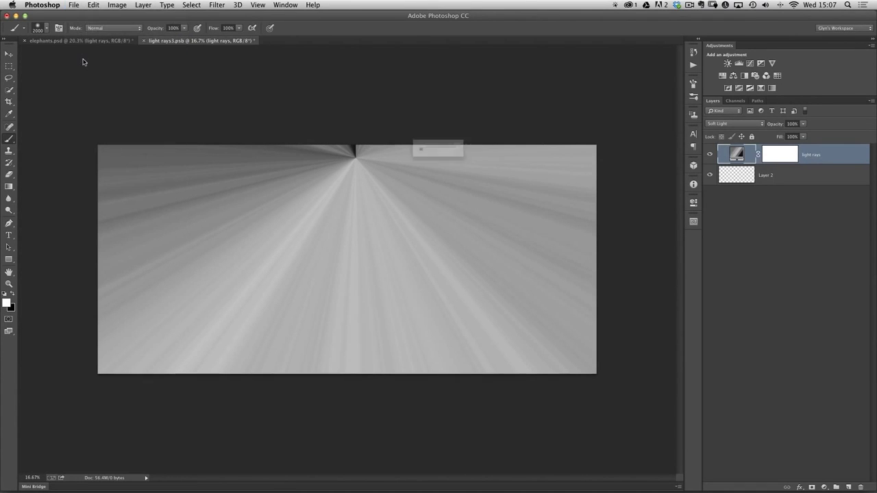
drag(471, 151, 482, 161)
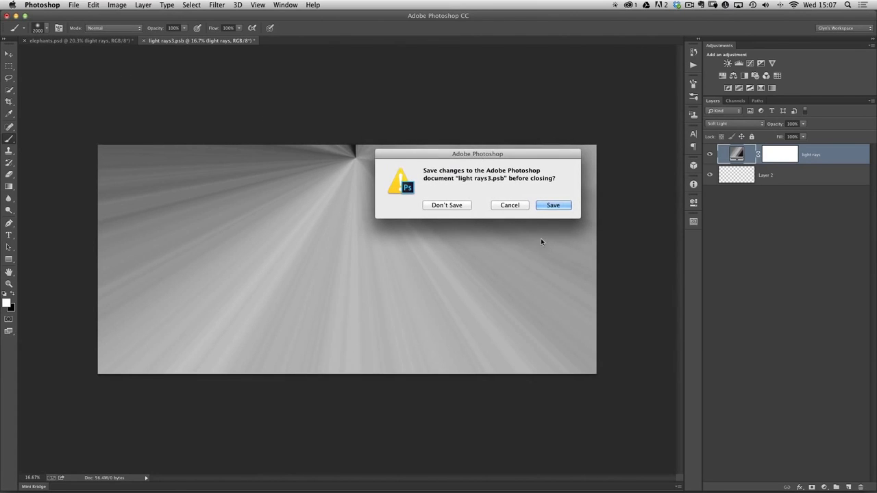
click(554, 206)
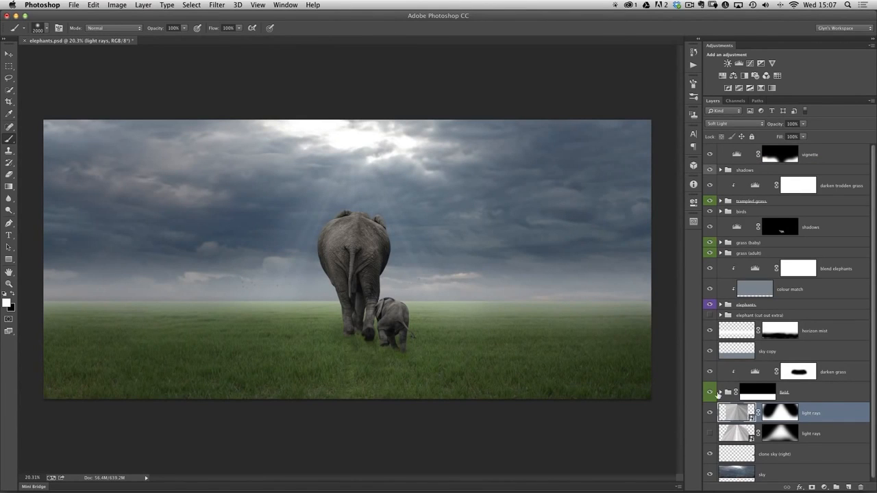
Check the updated rays against the plain sky, duplicate the light rays layer, and lower the copy's opacity to 41%
click(710, 414)
click(710, 414)
key(super+j)
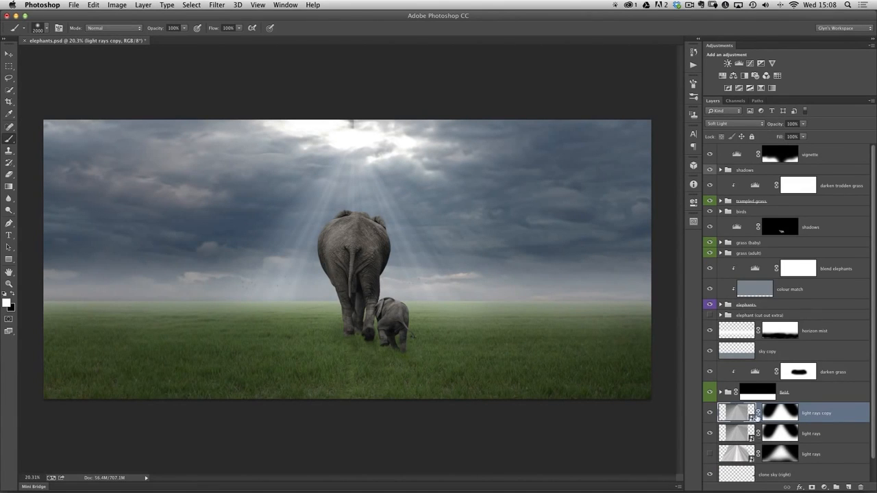
drag(775, 124, 761, 125)
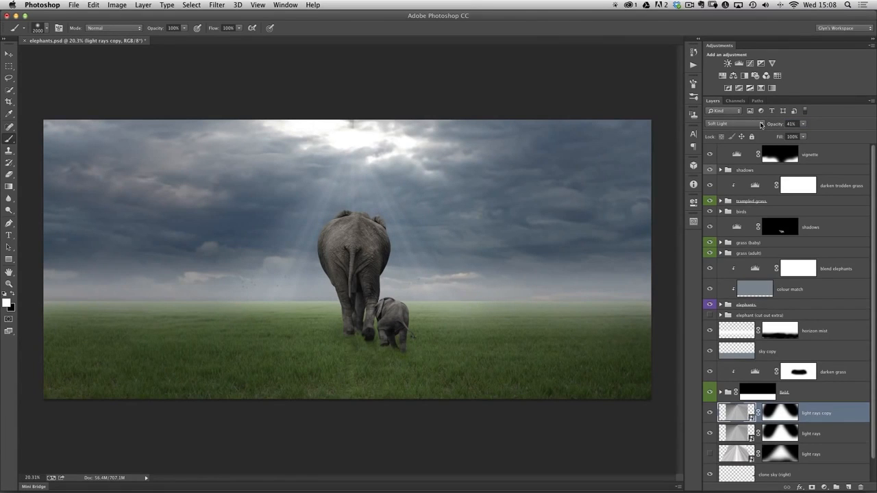